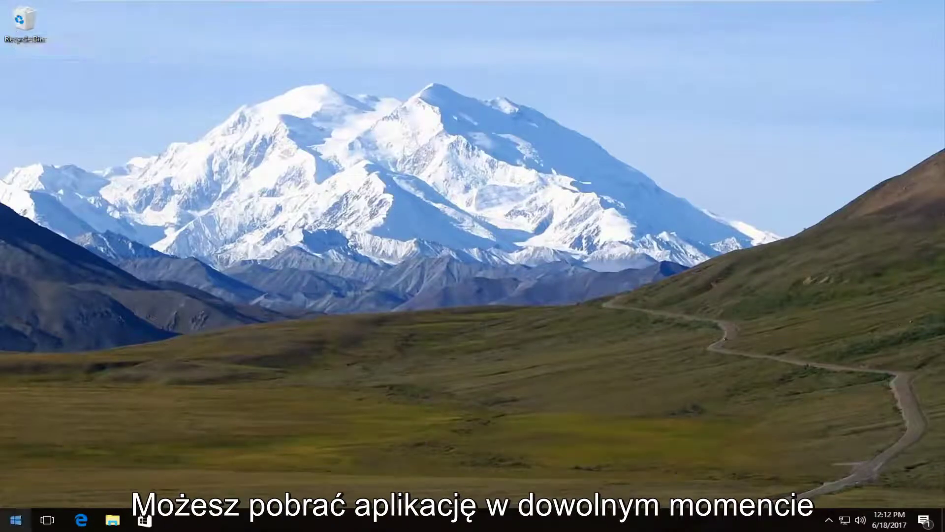
Open the Recycle Bin, confirm it is empty via its context menu, and dismiss the menu
double_click(16, 16)
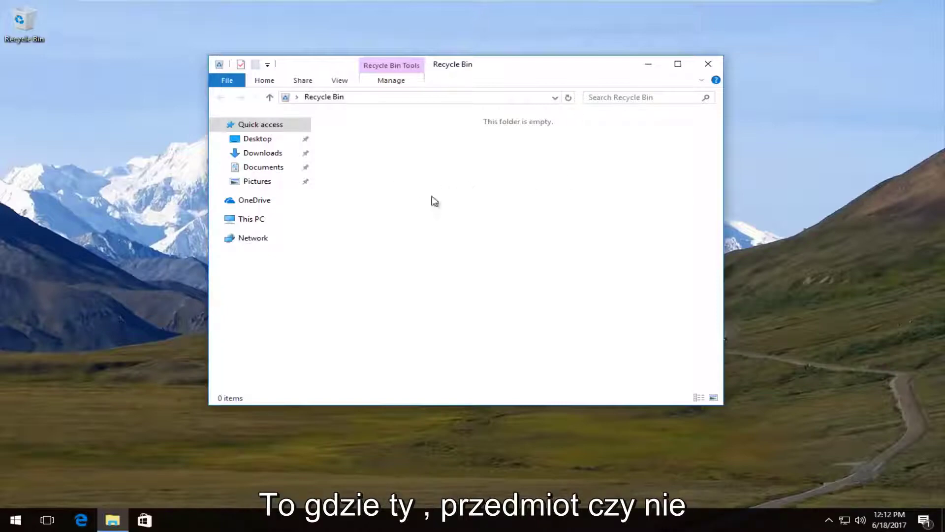
right_click(434, 178)
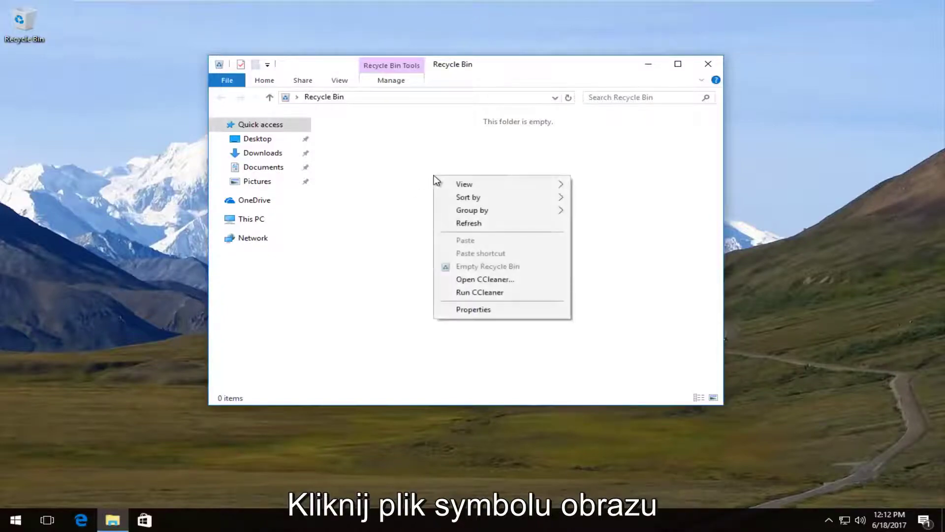
right_click(420, 199)
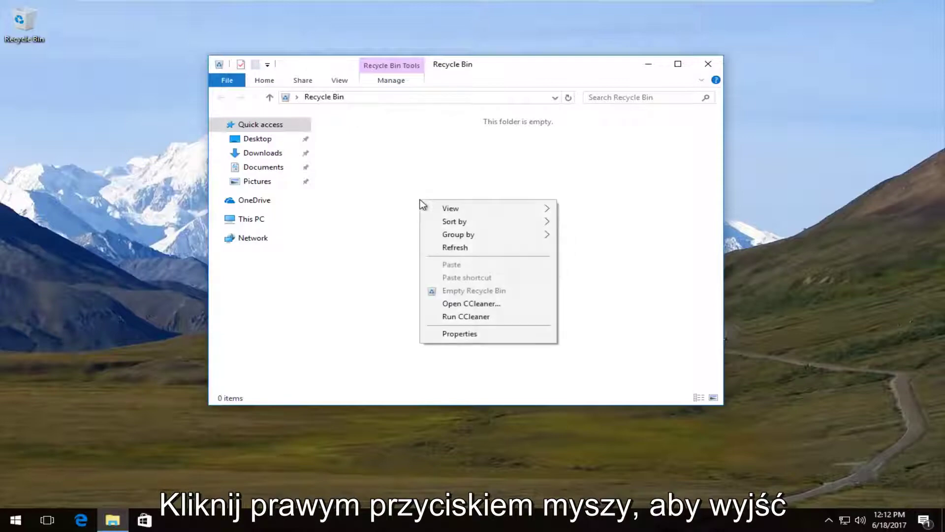
left_click(631, 278)
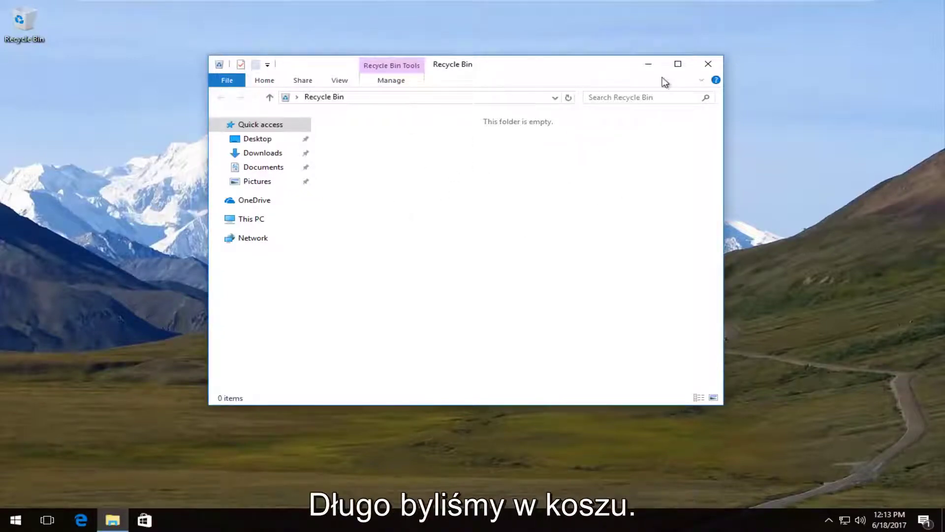
Close the Recycle Bin window, launch Edge and run a Google search for 'recuva'
left_click(706, 66)
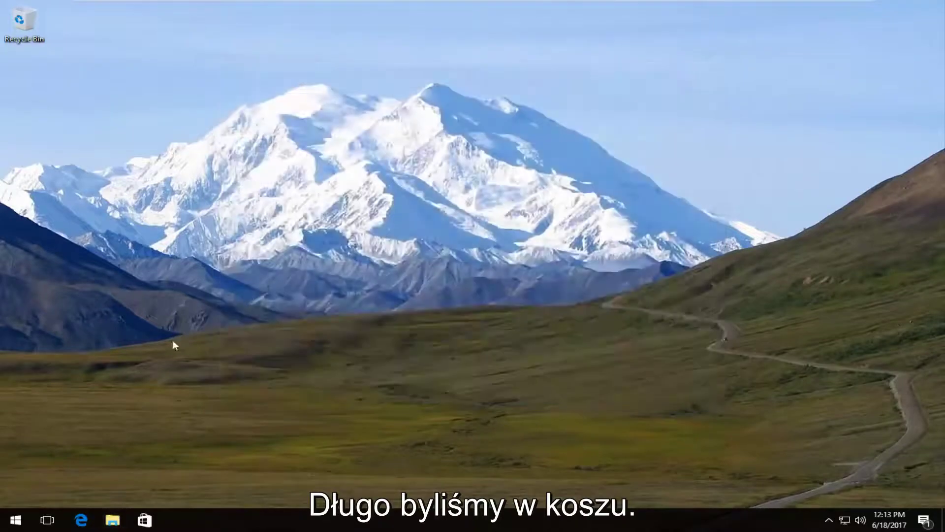
left_click(82, 520)
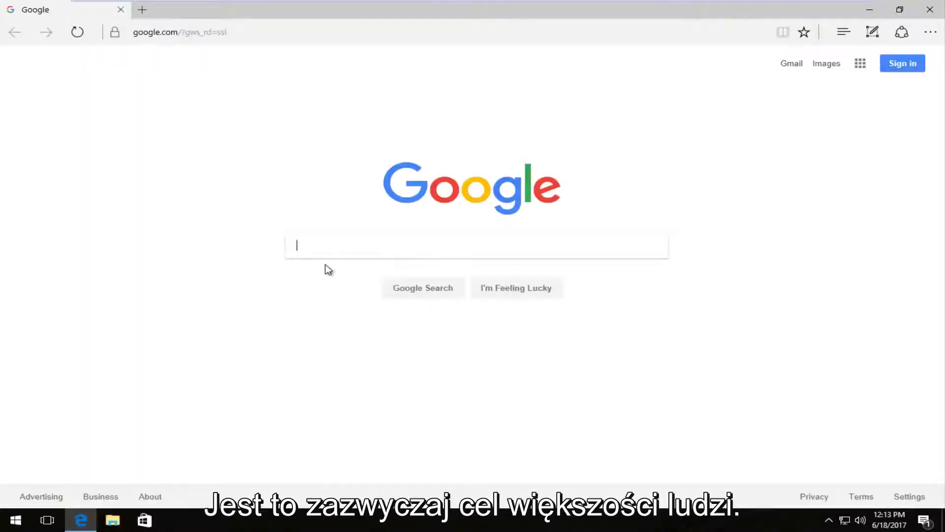
type("piriform ccleaner")
key("Return")
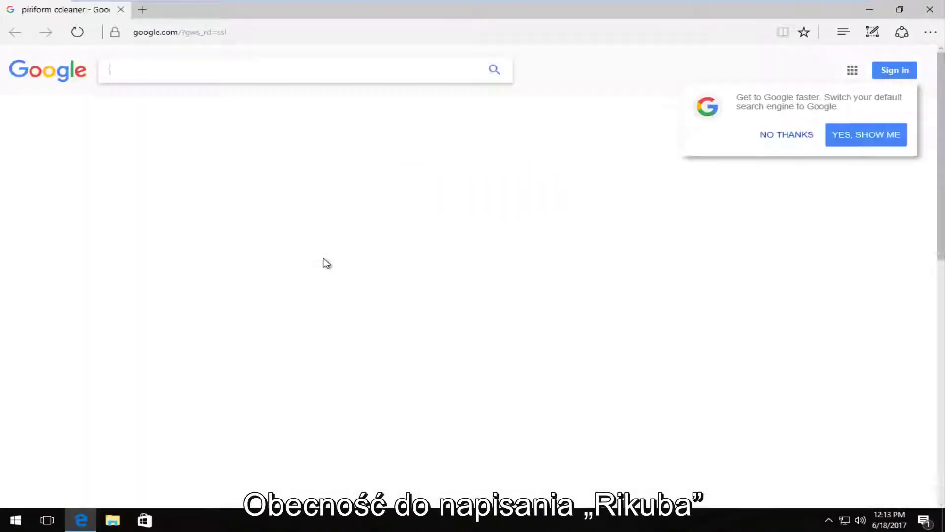
type("recuva")
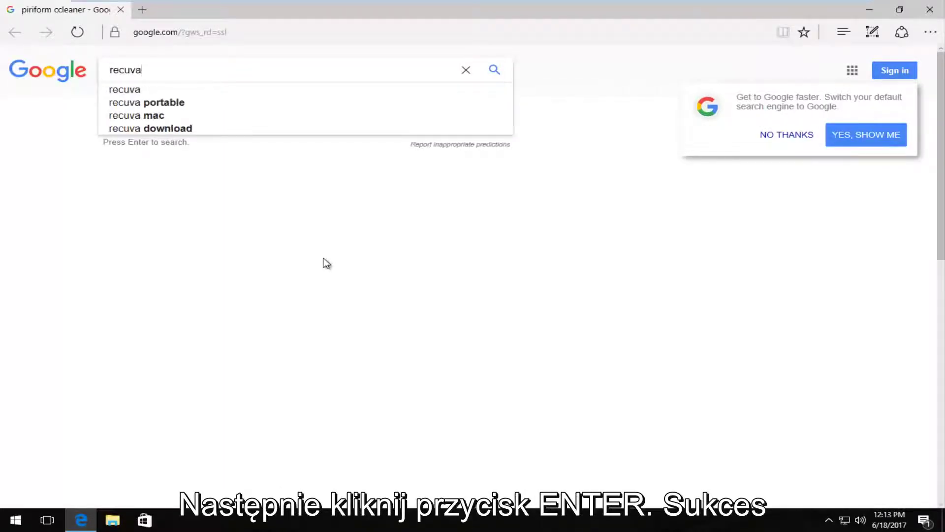
key("Return")
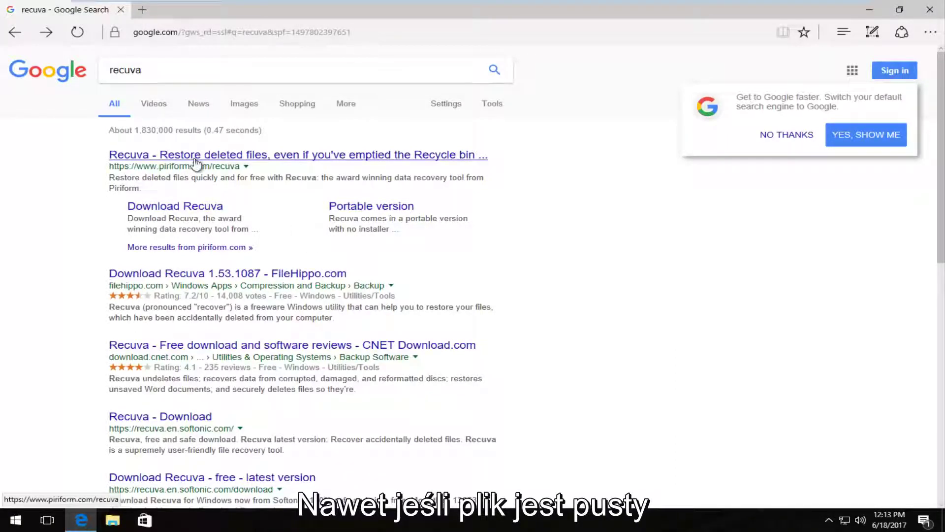
From the first result, reach Piriform's Recuva page and choose the Free Download option
double_click(169, 169)
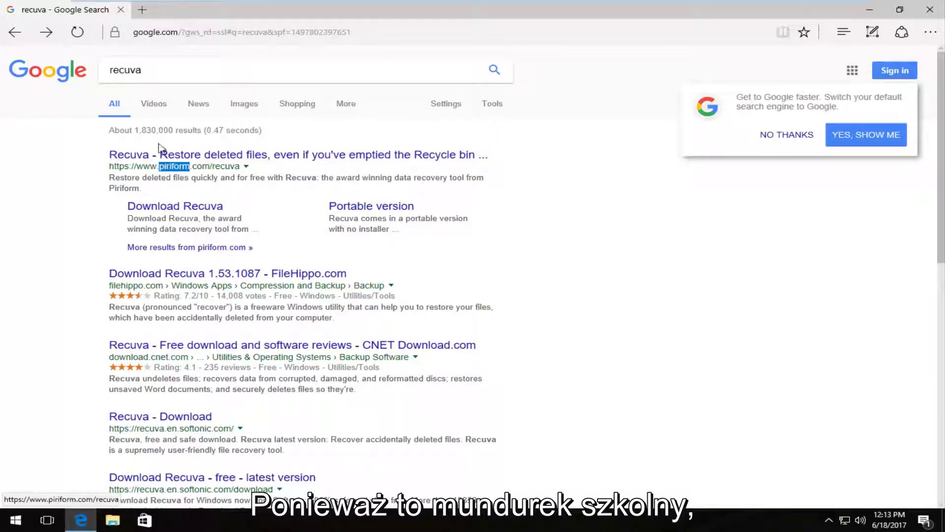
left_click(150, 160)
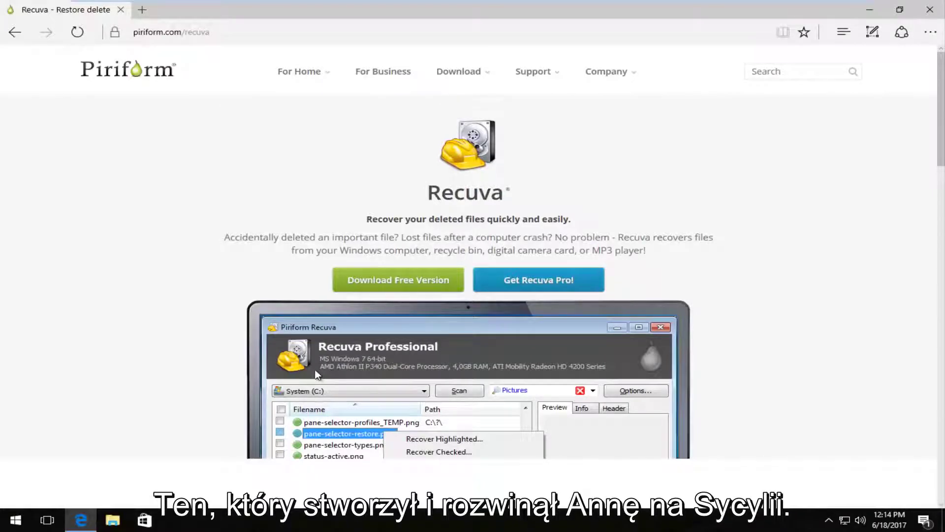
scroll(316, 370, "down", 2)
scroll(376, 306, "up", 2)
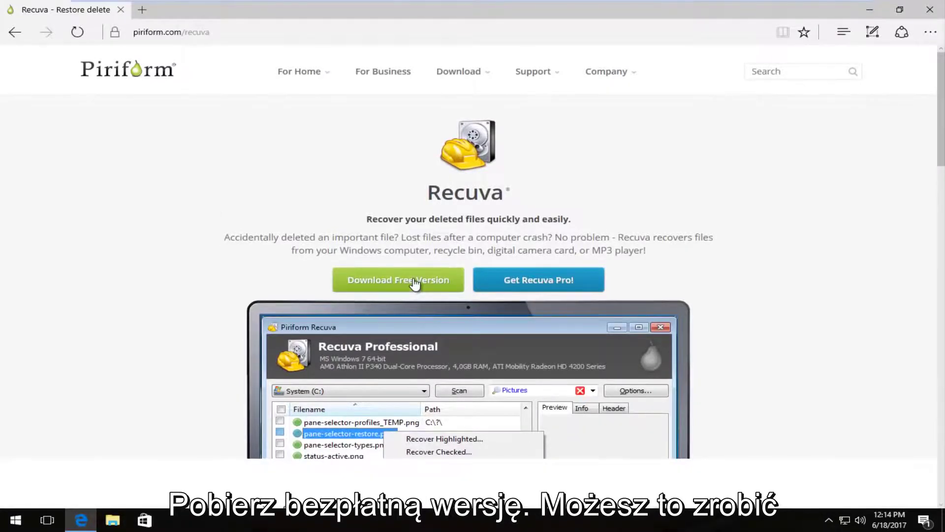
left_click(417, 281)
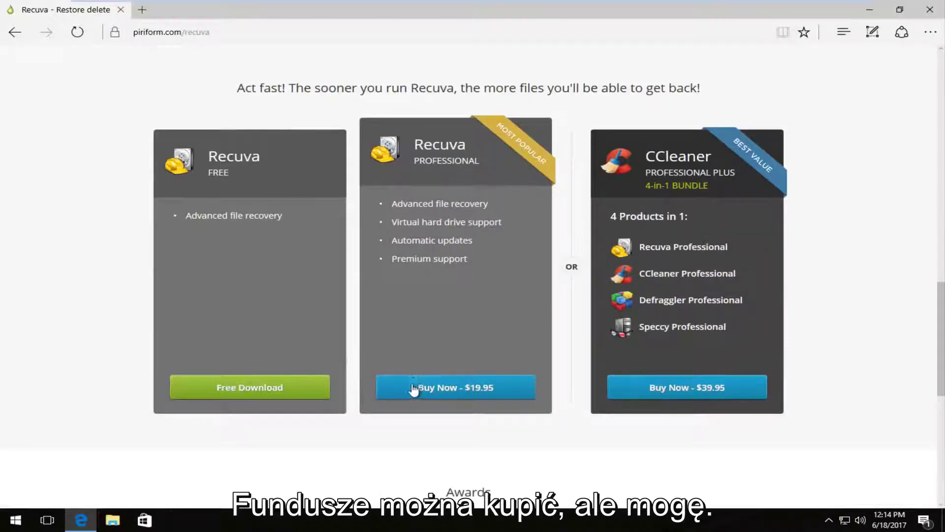
left_click(234, 390)
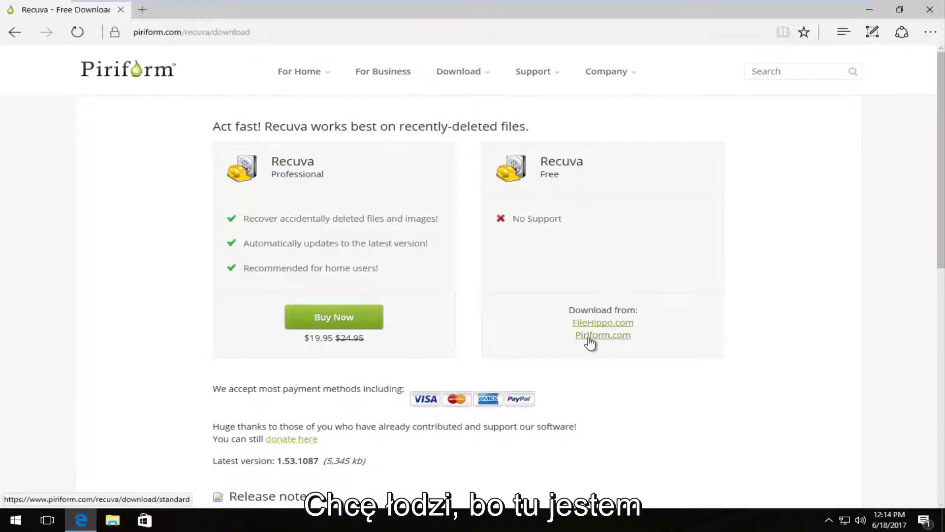
Download rcsetup153.exe from Piriform.com, save it and run the installer
left_click(590, 335)
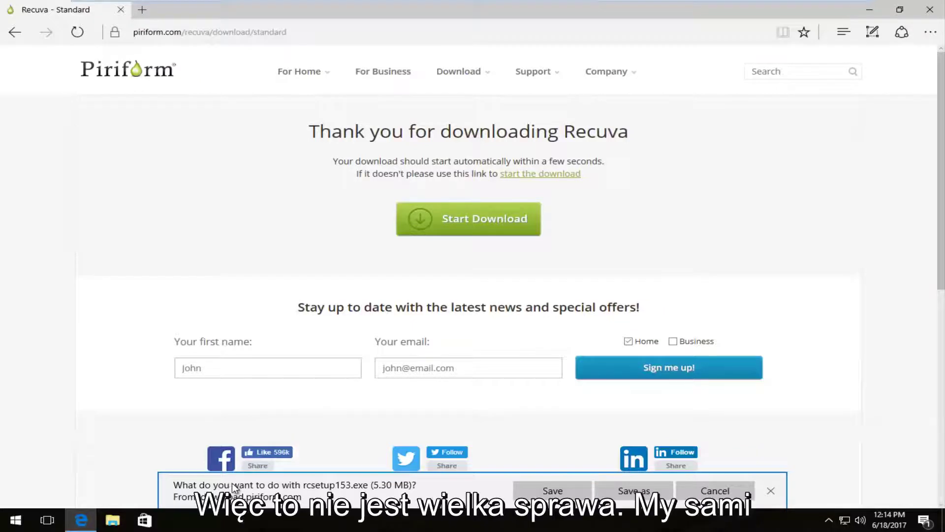
left_click(525, 491)
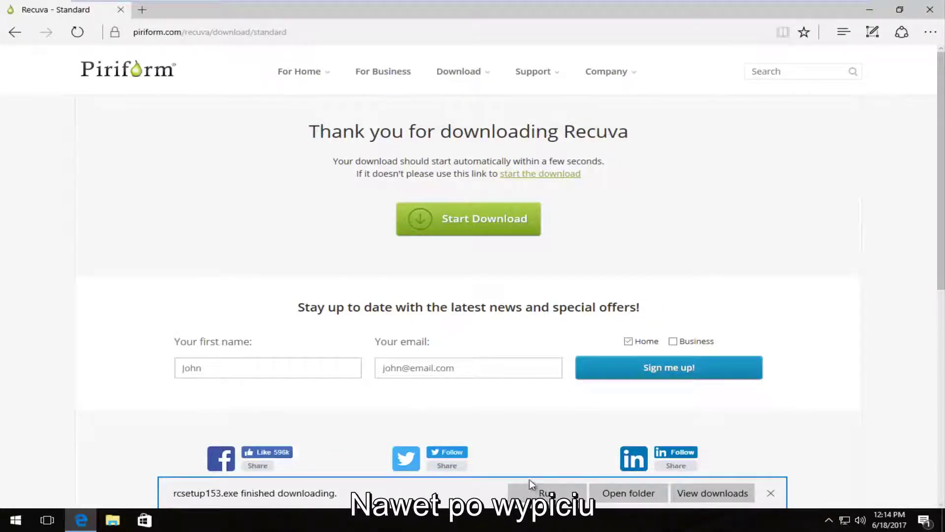
left_click(529, 492)
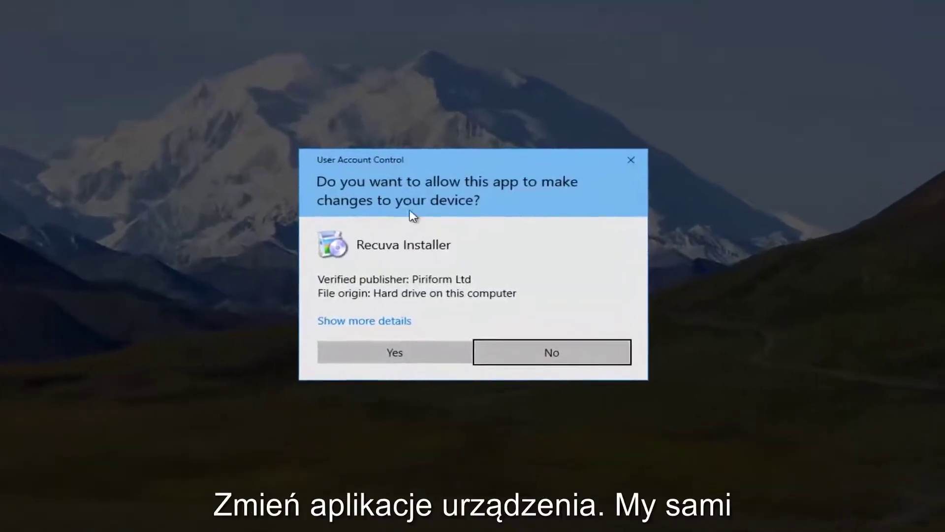
Allow the installer, review Customize options, install Recuva v1.53 and untick View release notes
left_click(390, 358)
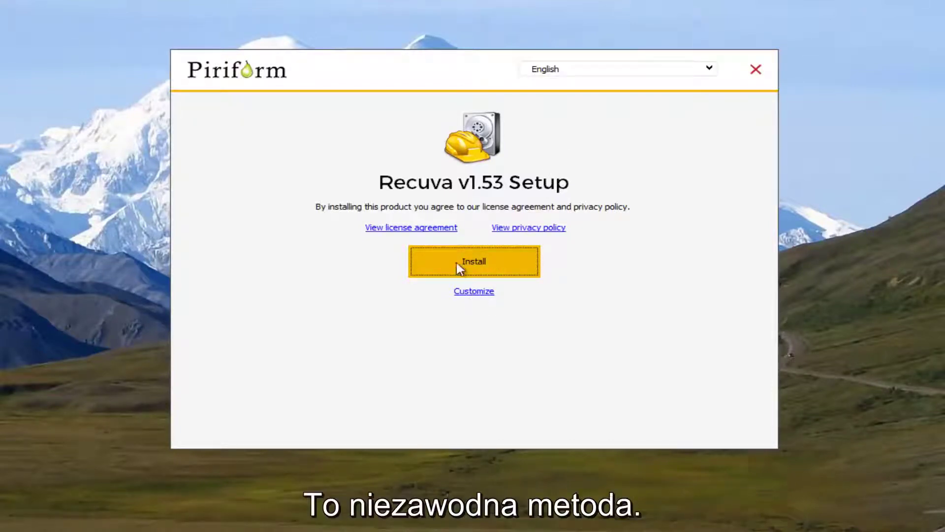
left_click(473, 292)
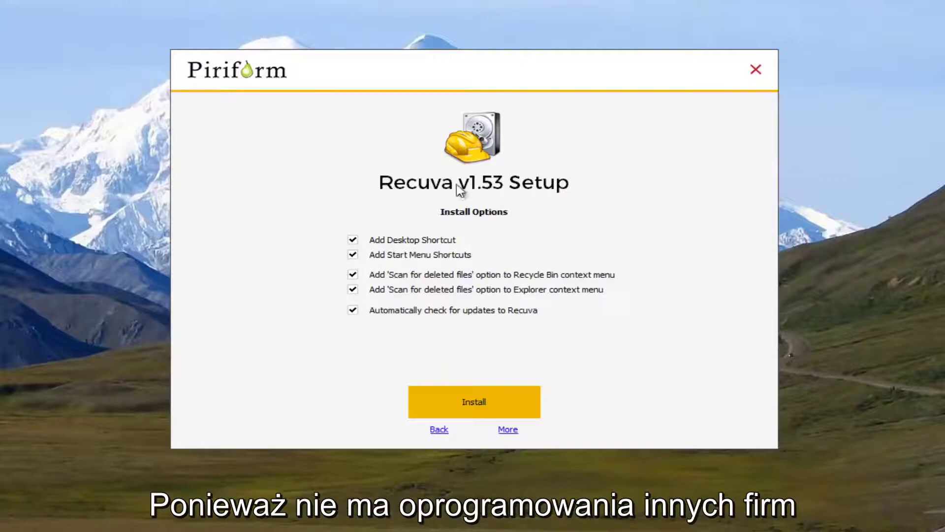
left_click(440, 405)
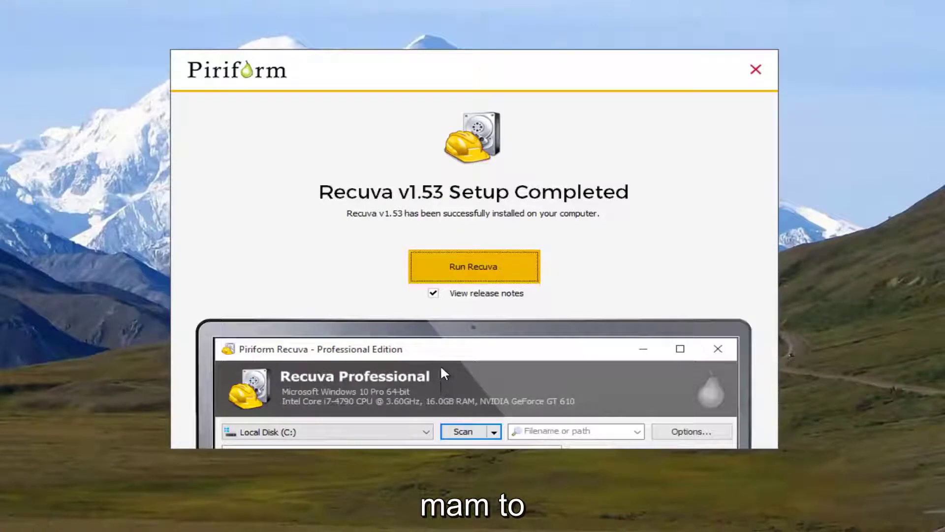
left_click(434, 295)
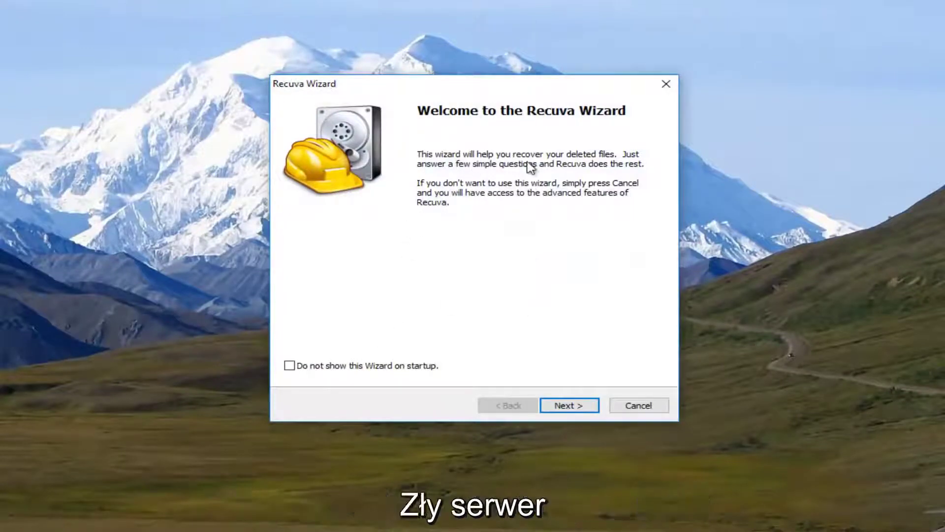
Pass the wizard welcome page, choose Pictures as the file type and continue to File location
left_click(569, 405)
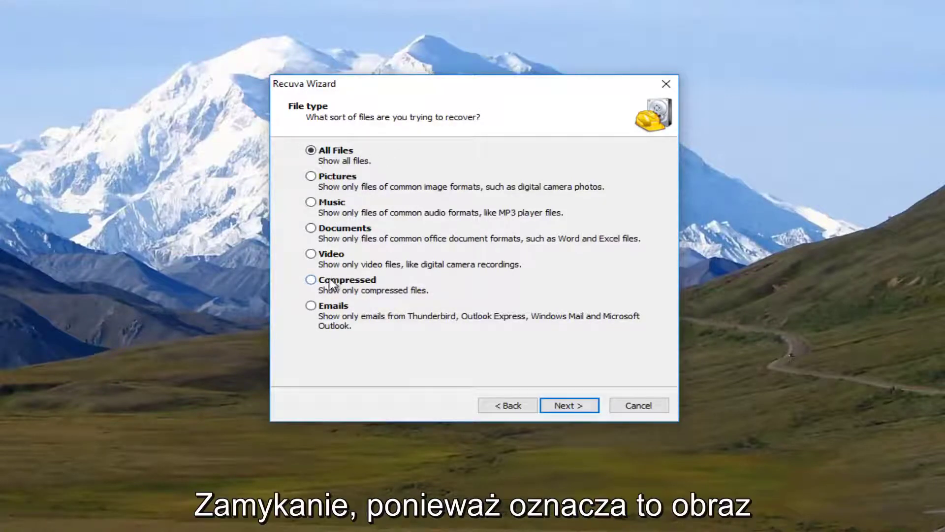
left_click(313, 177)
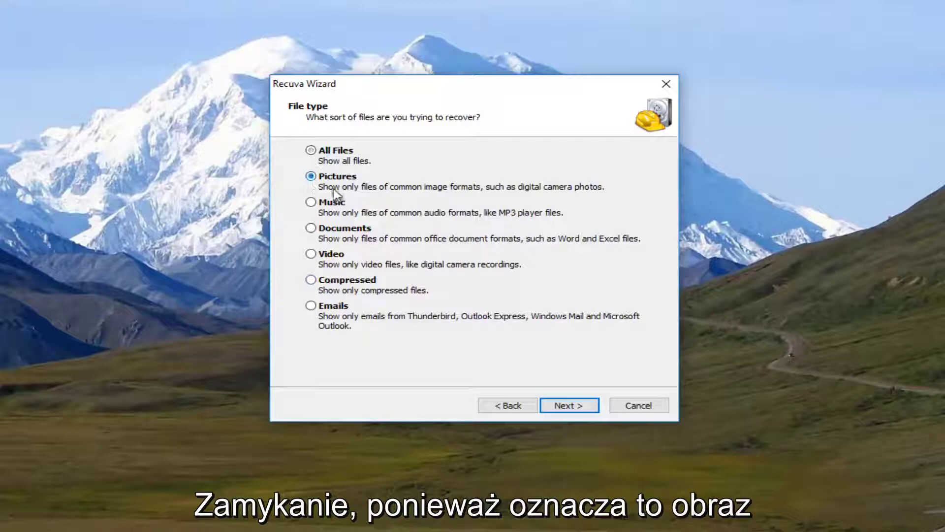
left_click(567, 411)
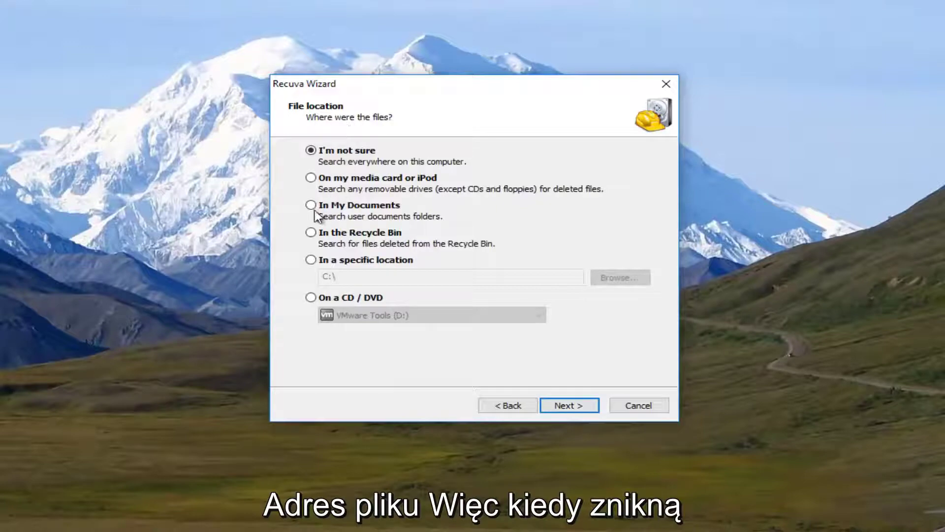
Choose 'I'm not sure' as the file location after trying Recycle Bin, then start the scan
left_click(323, 235)
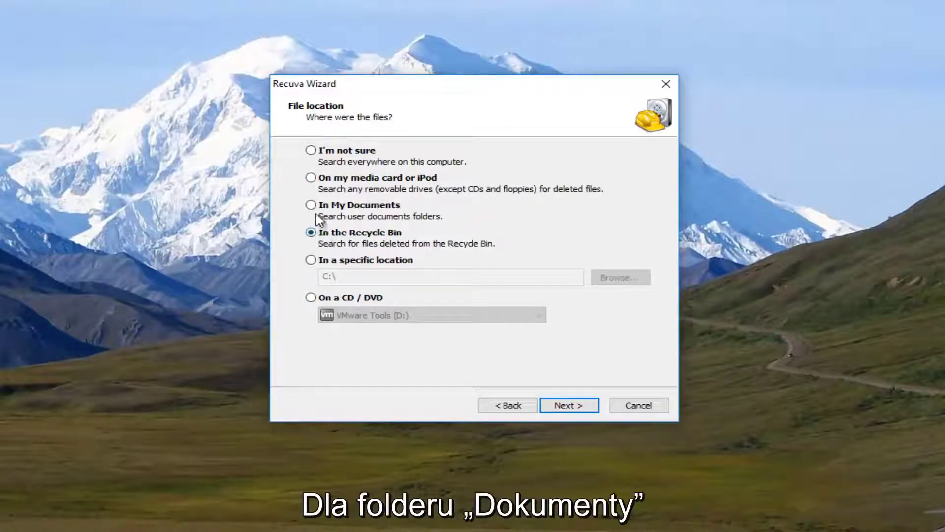
left_click(312, 151)
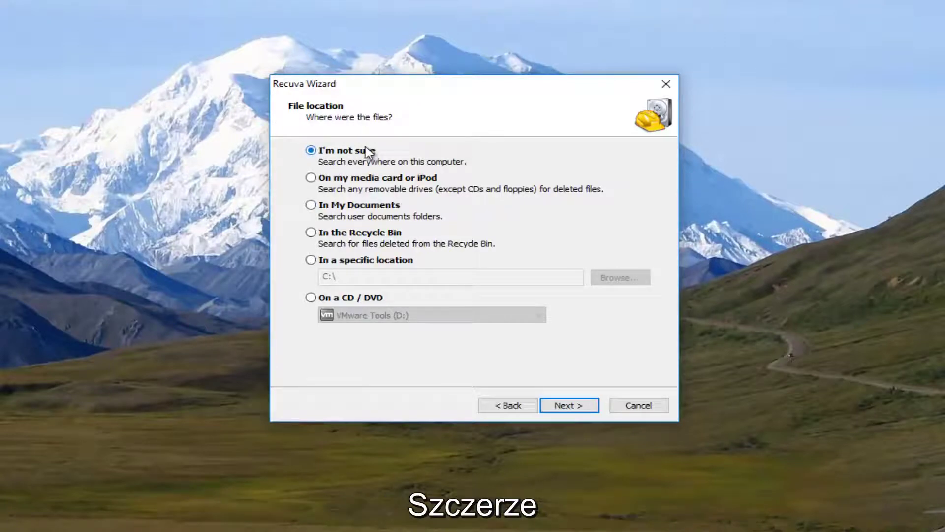
left_click(571, 406)
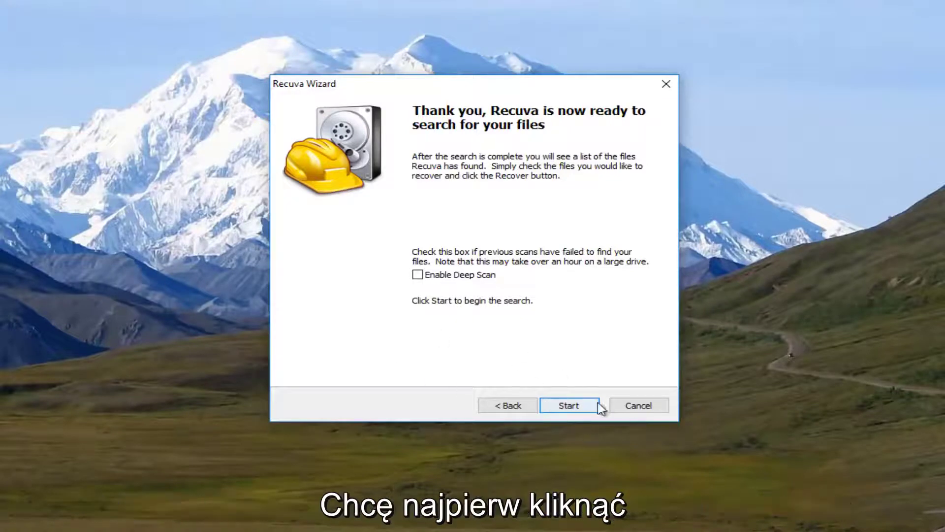
left_click(570, 408)
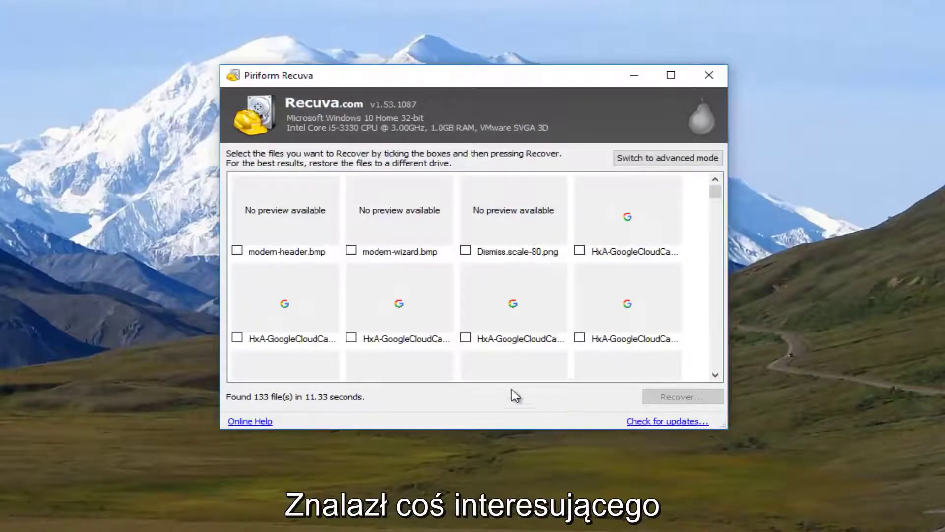
scroll(392, 337, "down", 3)
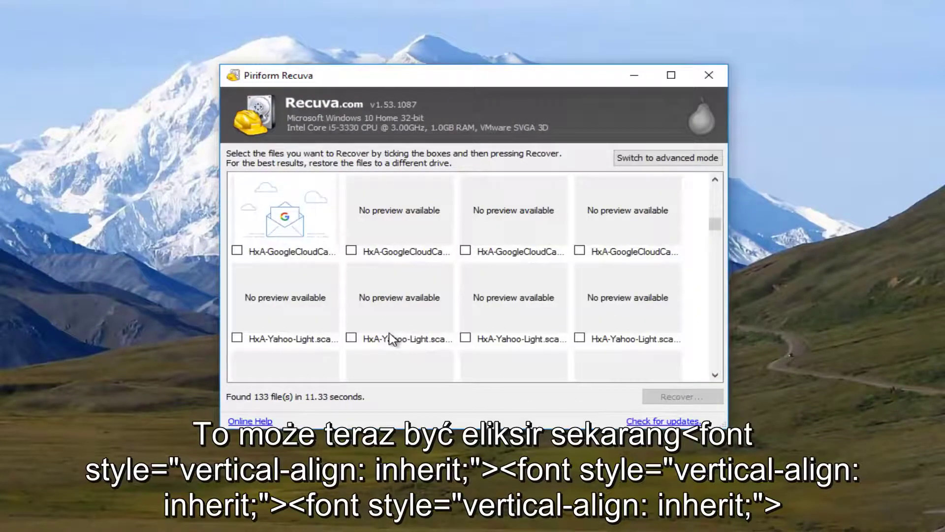
scroll(391, 337, "up", 3)
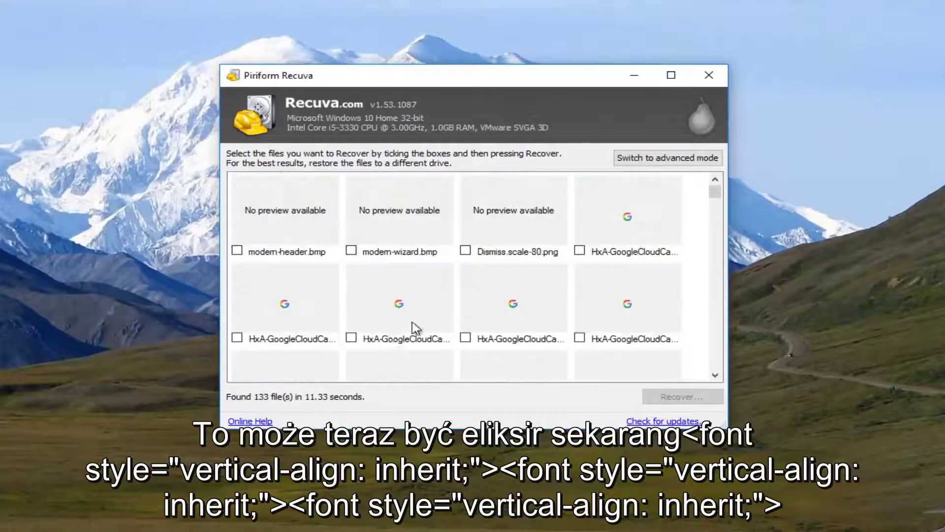
scroll(414, 327, "down", 3)
scroll(414, 327, "down", 3)
scroll(413, 328, "up", 3)
scroll(403, 330, "down", 1)
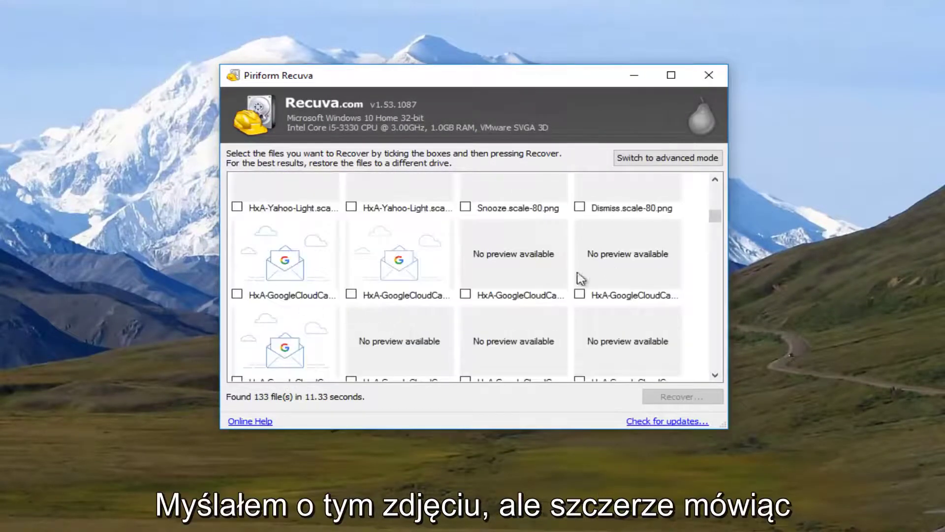
scroll(484, 286, "down", 5)
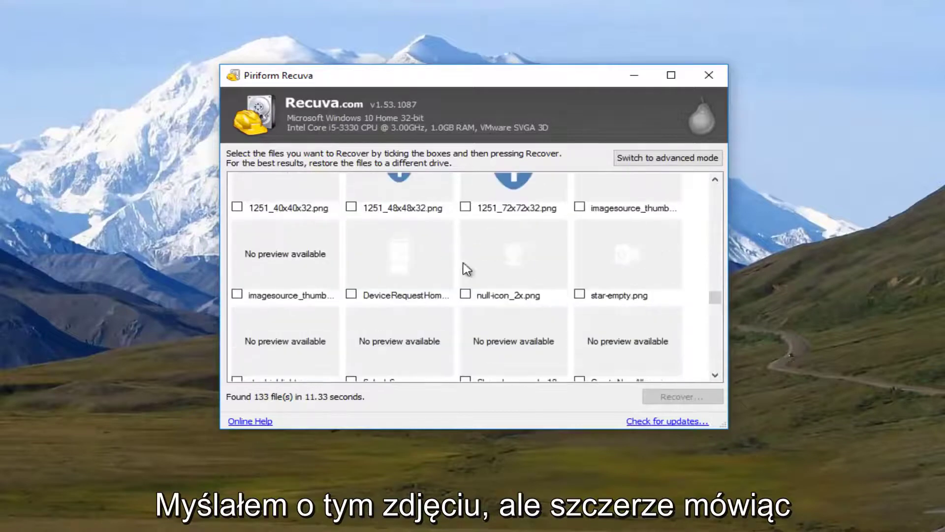
Switch to advanced mode, enlarge the Recuva window and widen the Filename column
left_click(667, 160)
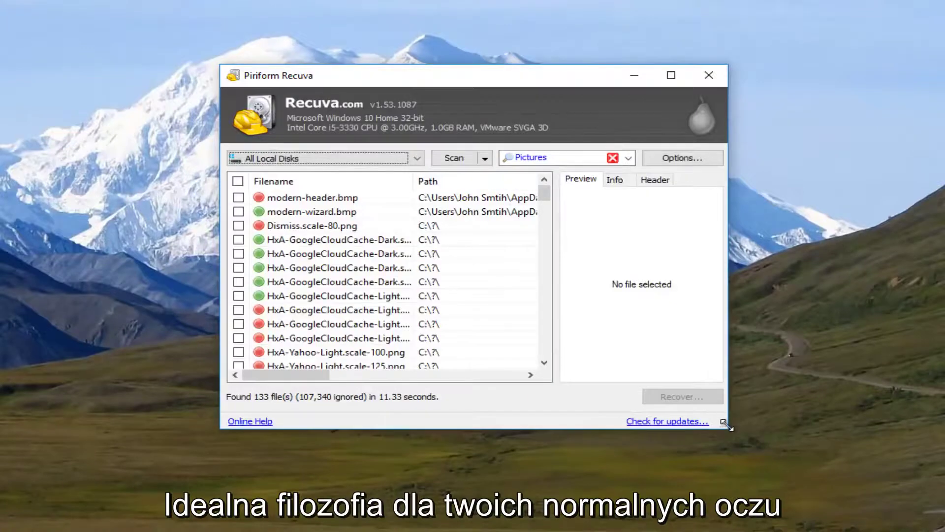
left_click_drag(726, 424, 829, 466)
left_click_drag(321, 163, 411, 170)
scroll(292, 283, "down", 2)
scroll(290, 265, "down", 3)
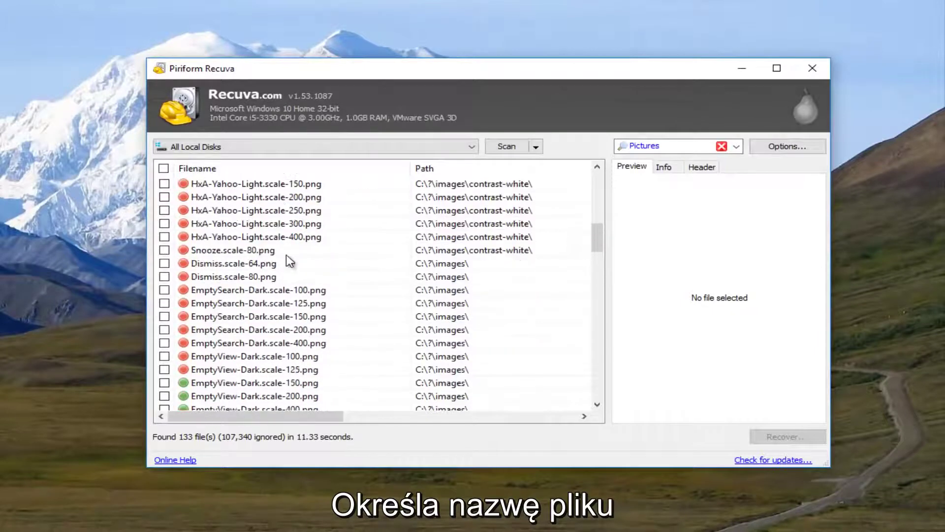
scroll(288, 262, "down", 2)
scroll(285, 266, "down", 3)
scroll(281, 268, "down", 3)
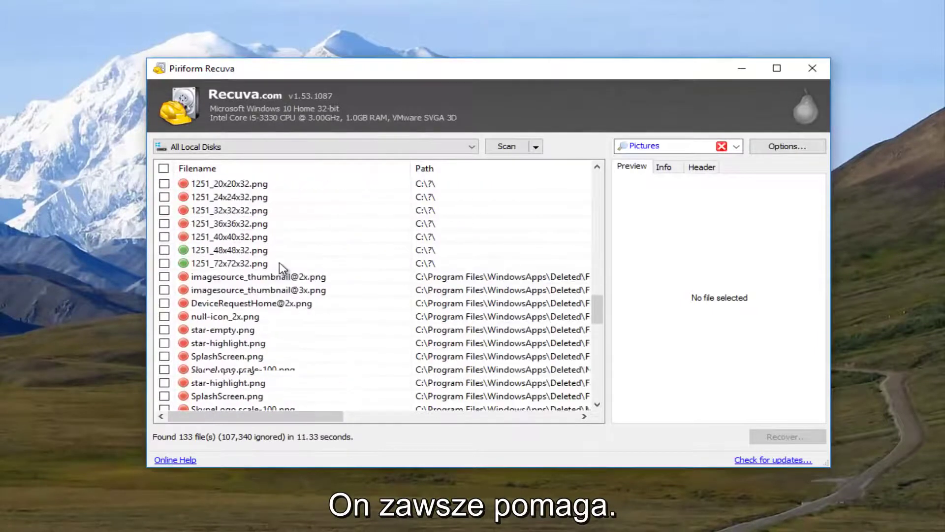
scroll(280, 267, "down", 4)
scroll(281, 266, "up", 1)
scroll(283, 264, "up", 1)
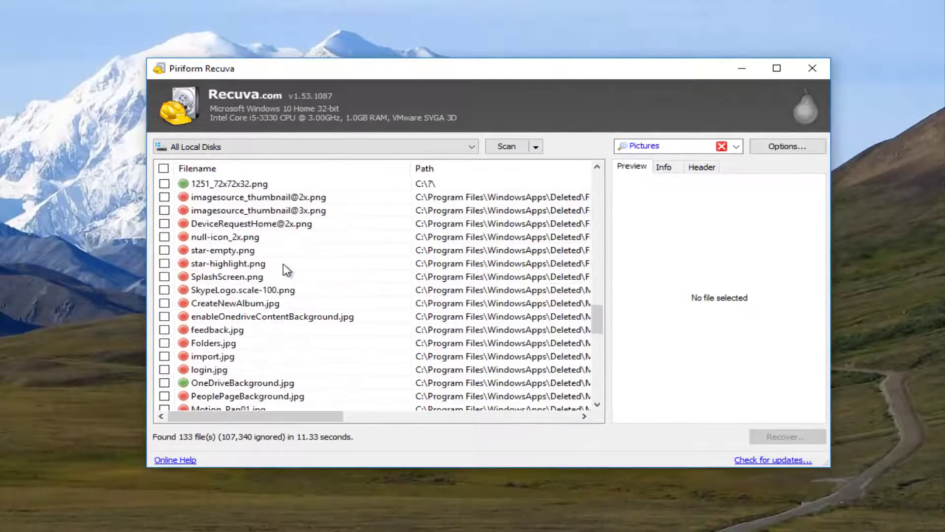
Preview several found PNGs (star-highlight, GoogleCloudCache-Dark variants, Dismiss) and pick HxA-Yahoo-Light.scale-200.png
left_click(234, 265)
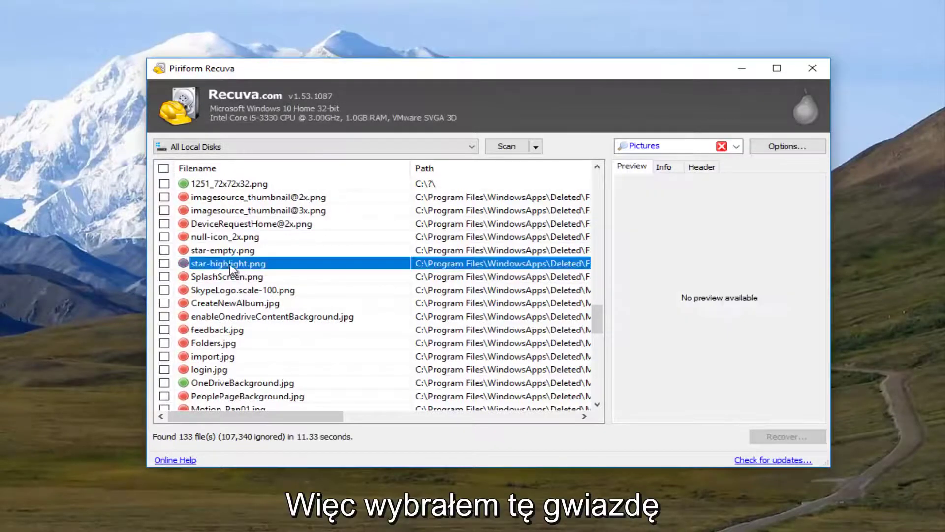
scroll(237, 277, "down", 3)
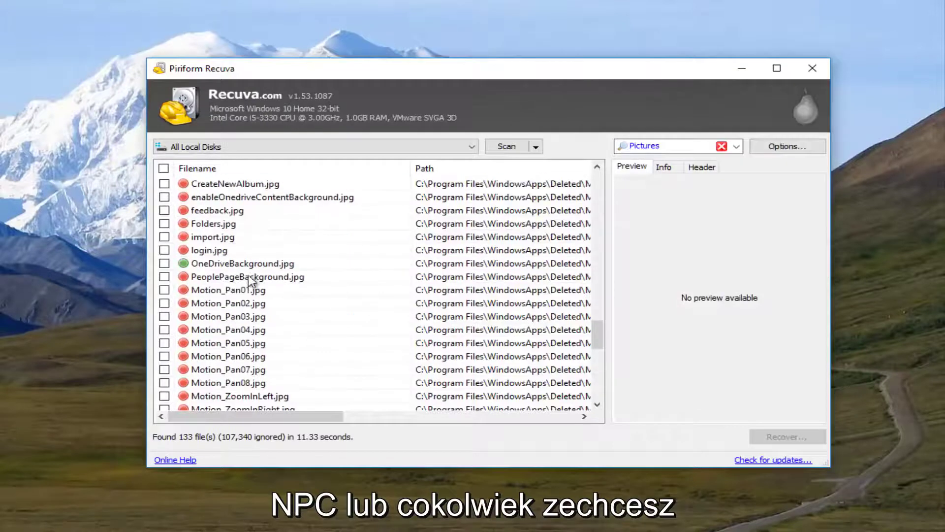
scroll(236, 288, "up", 10)
scroll(278, 305, "up", 5)
scroll(278, 306, "up", 5)
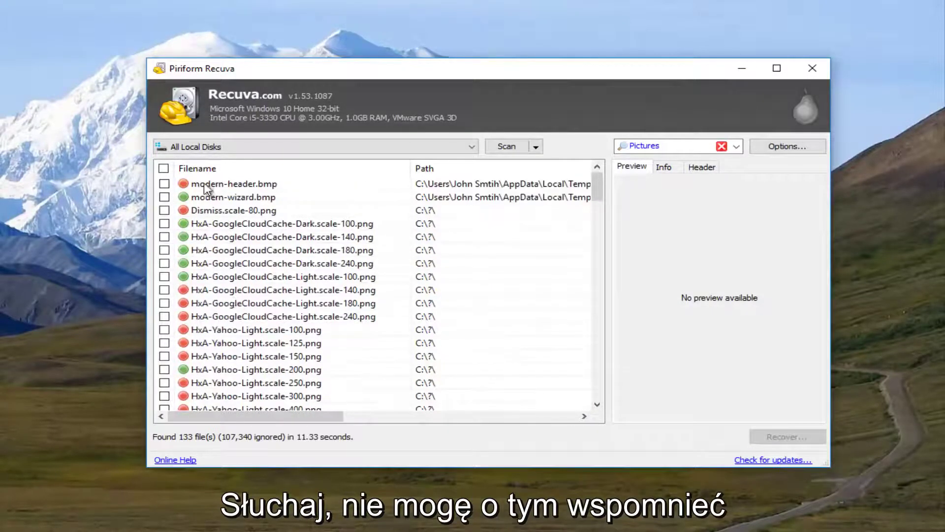
left_click(218, 265)
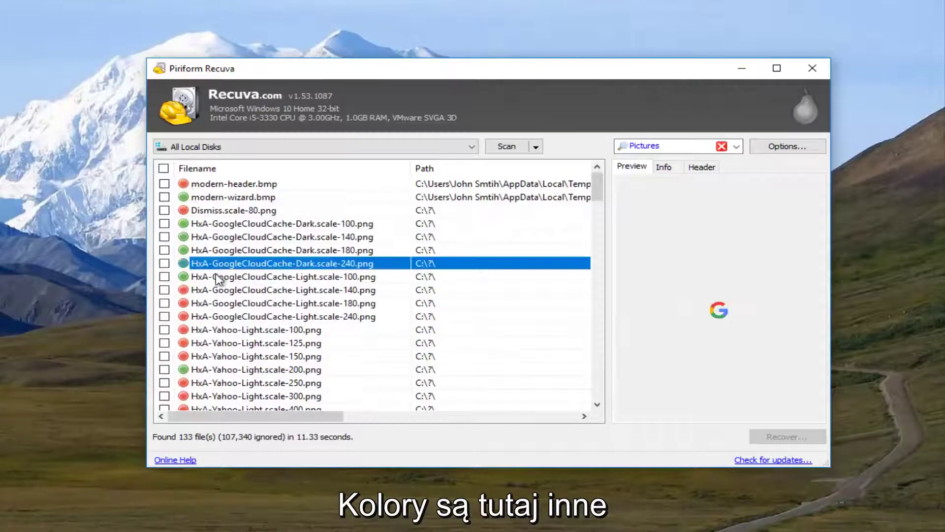
left_click(190, 239)
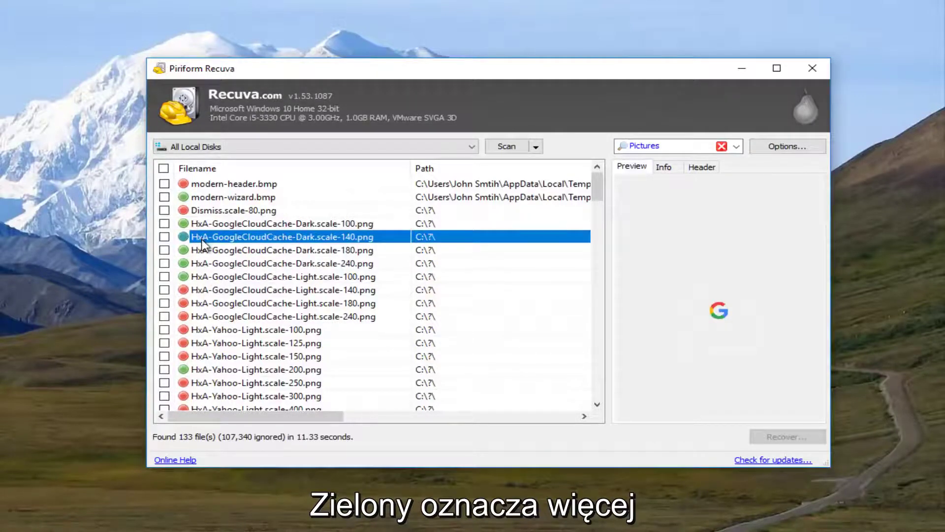
left_click(215, 224)
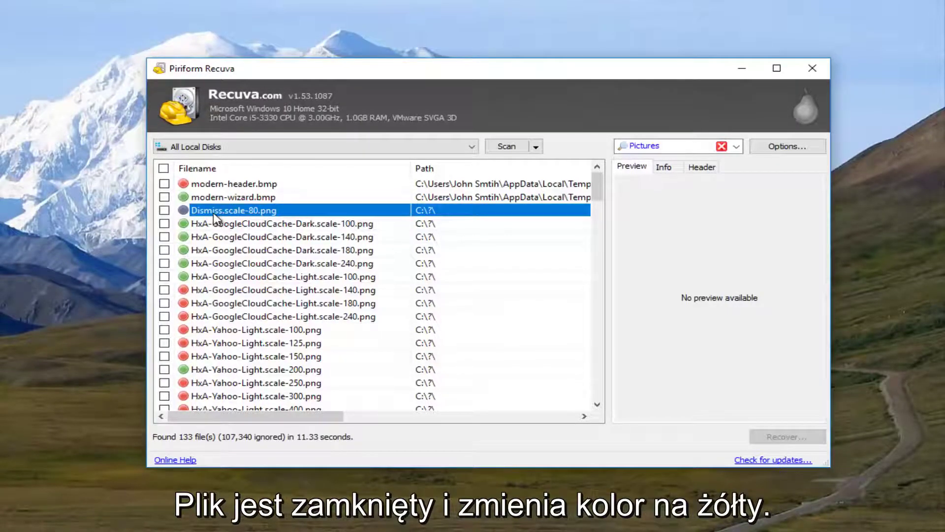
scroll(306, 274, "down", 5)
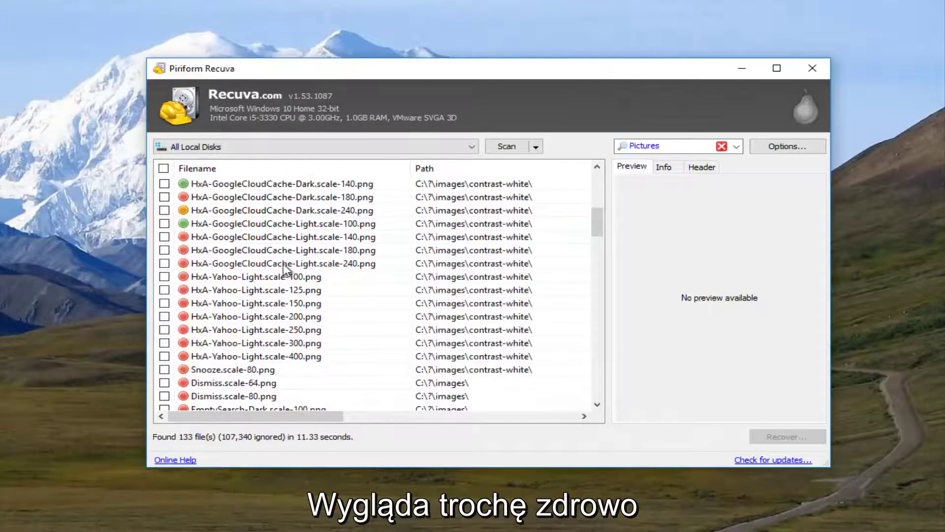
scroll(283, 265, "up", 2)
left_click(230, 295)
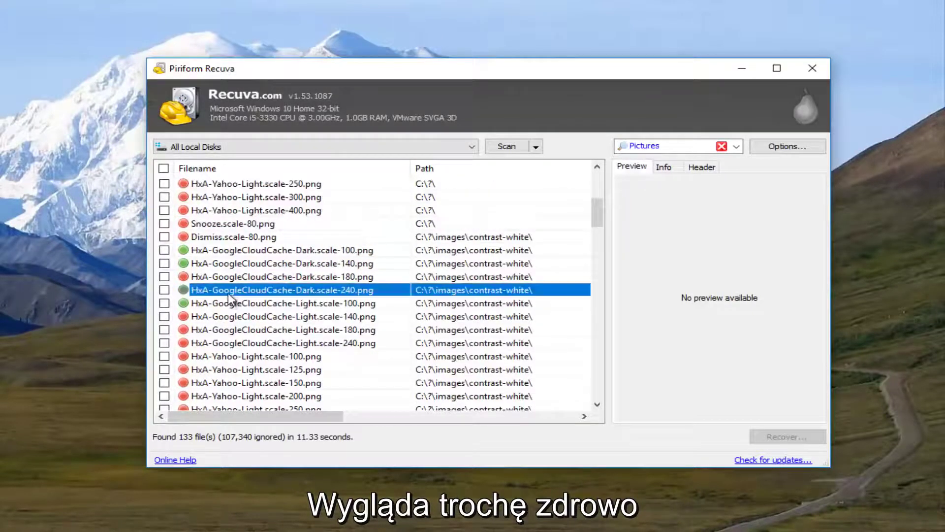
left_click(207, 265)
scroll(212, 265, "up", 2)
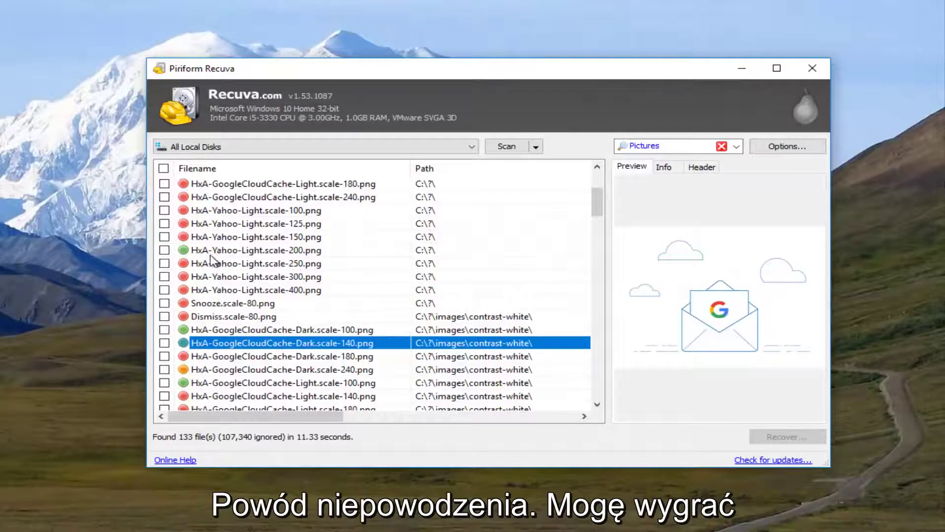
left_click(225, 264)
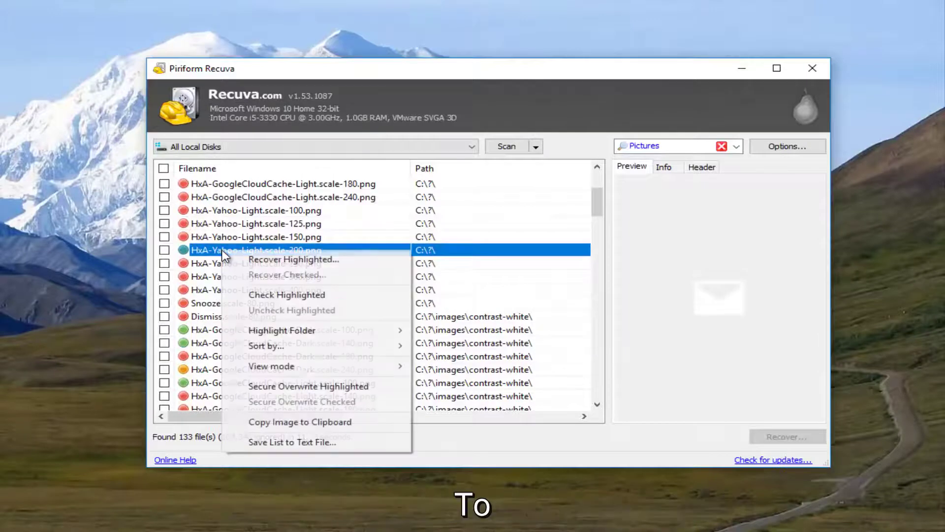
Tick HxA-Yahoo-Light.scale-200.png, recover it to the Desktop and accept the same-drive warning
right_click(223, 251)
left_click(222, 254)
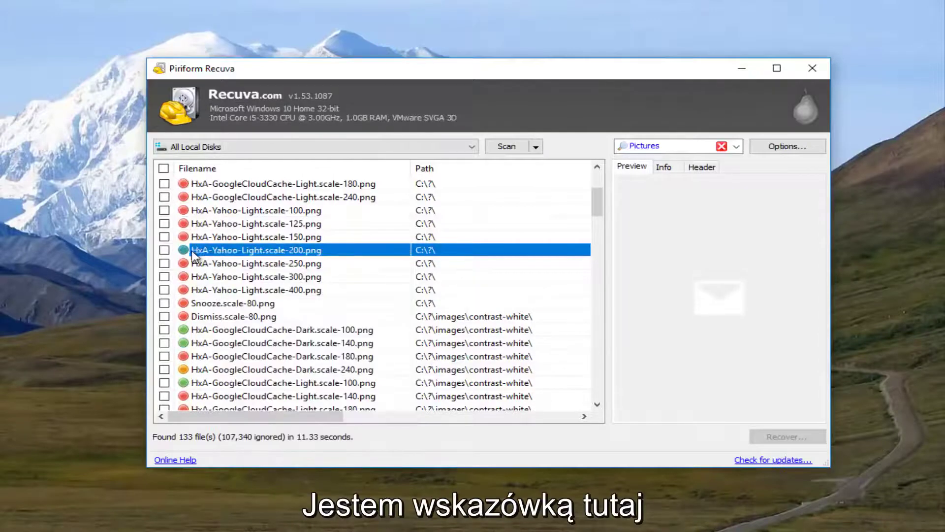
left_click(164, 250)
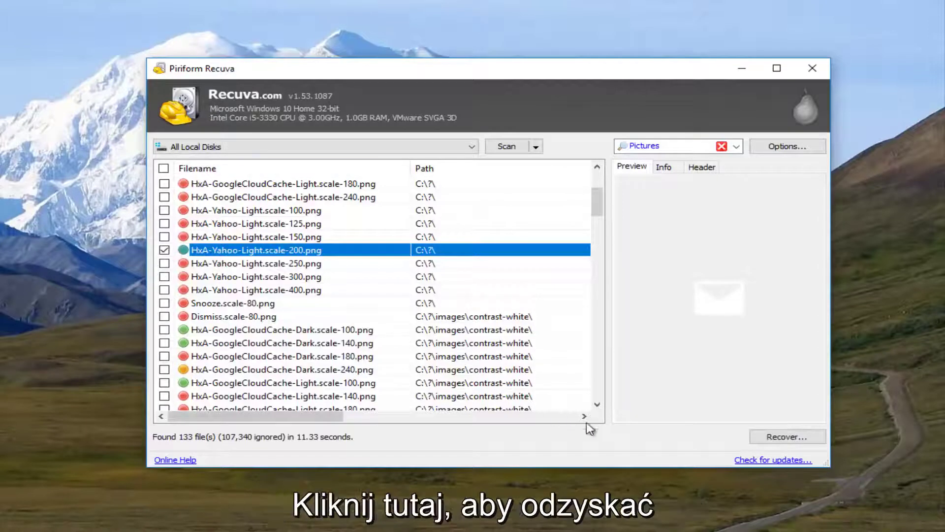
left_click(779, 437)
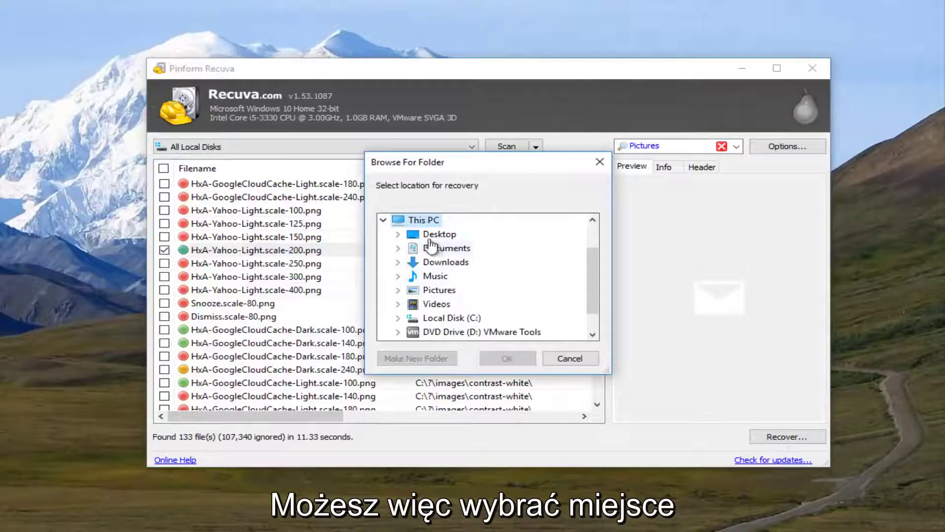
left_click(443, 236)
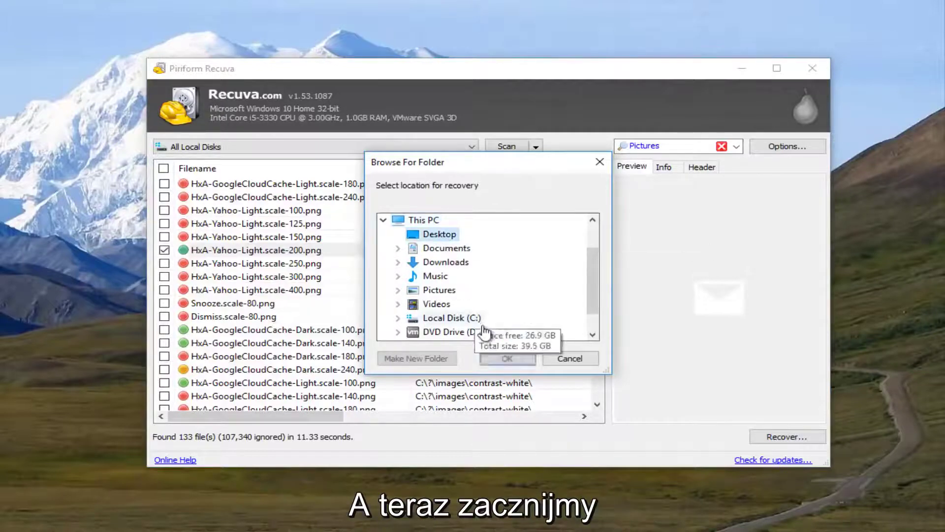
left_click(496, 360)
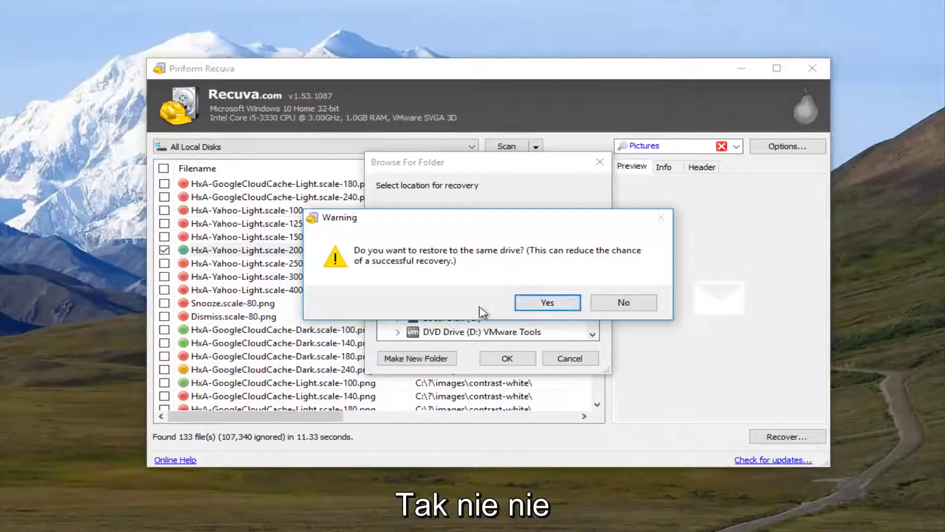
left_click(544, 302)
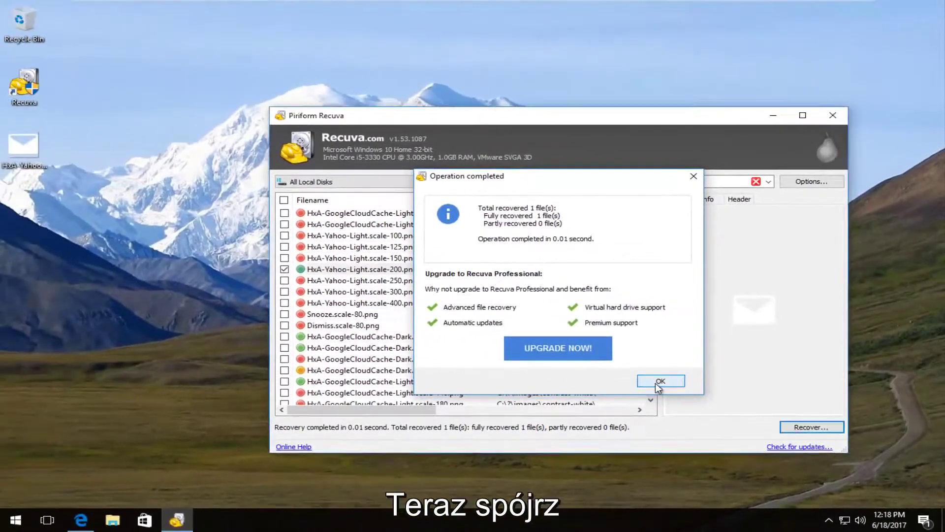
Acknowledge the recovery, open the recovered HxA-Yahoo image in Photos, then close the viewer
left_click(656, 381)
left_click(833, 116)
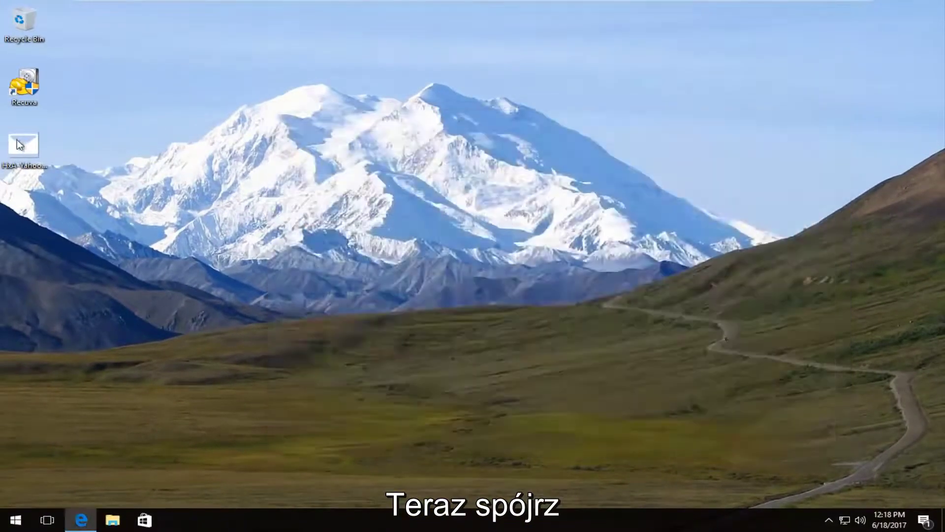
double_click(19, 139)
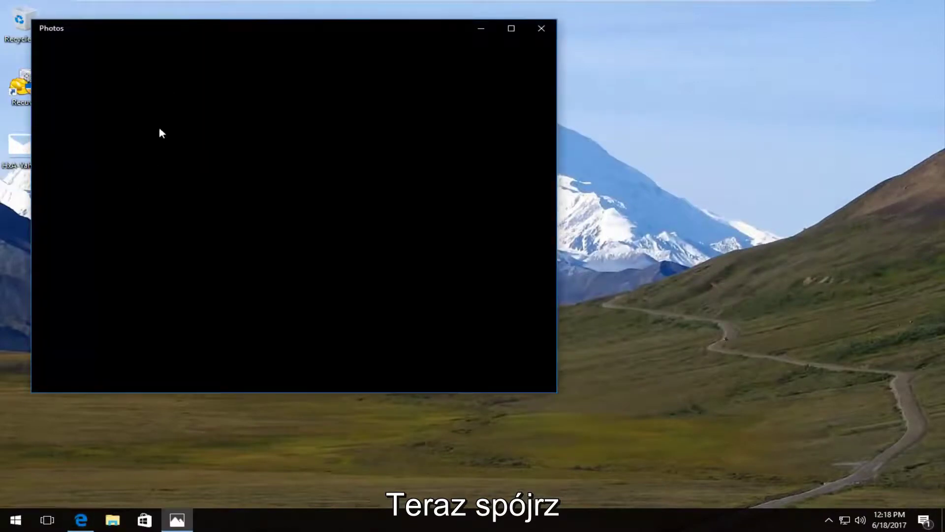
left_click_drag(177, 36, 367, 47)
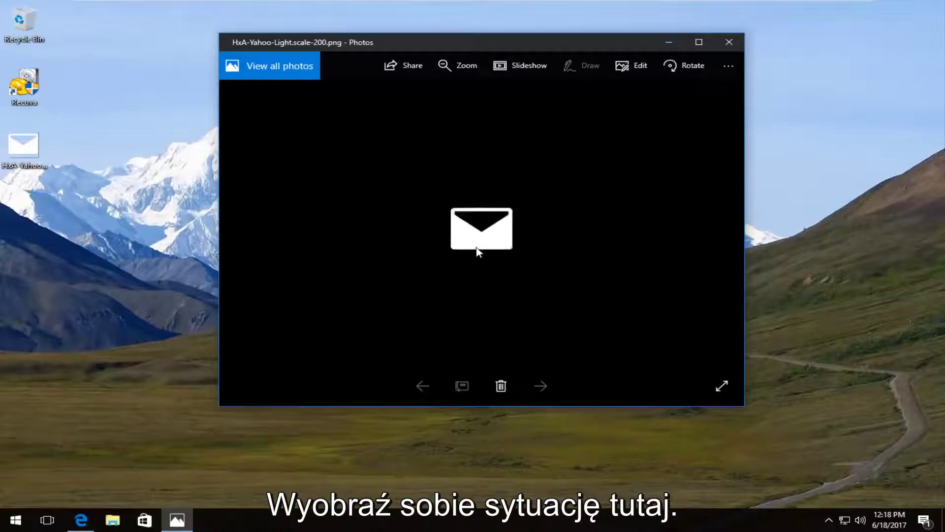
left_click(726, 44)
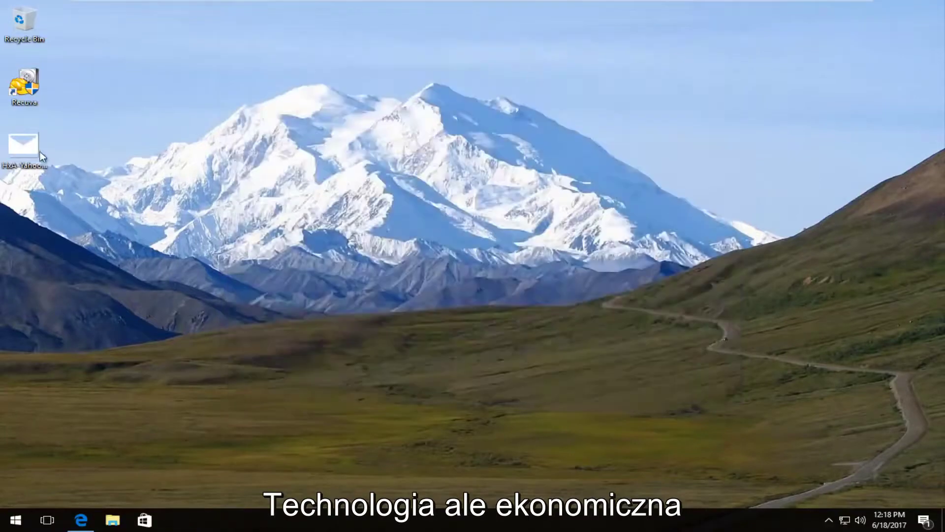
Delete the recovered image from the desktop and relaunch Recuva, accepting the UAC prompt
left_click(10, 147)
key("Delete")
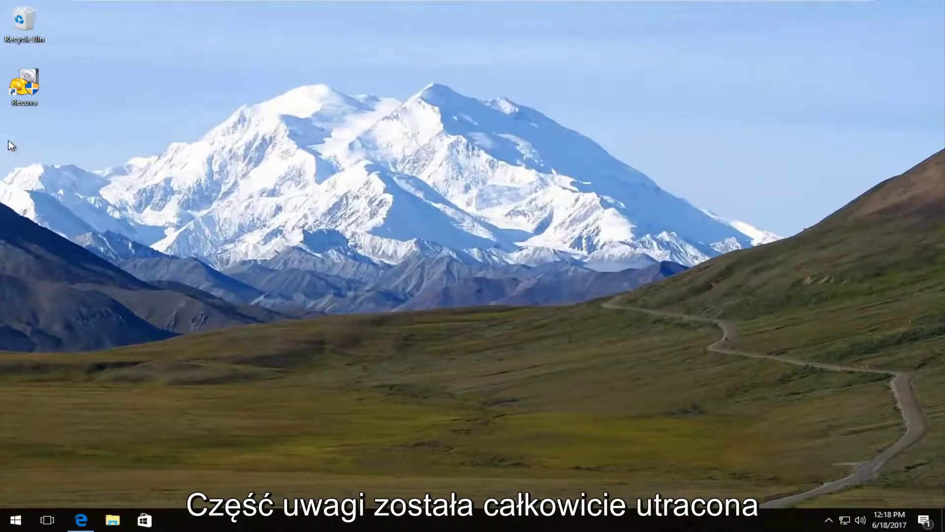
double_click(22, 85)
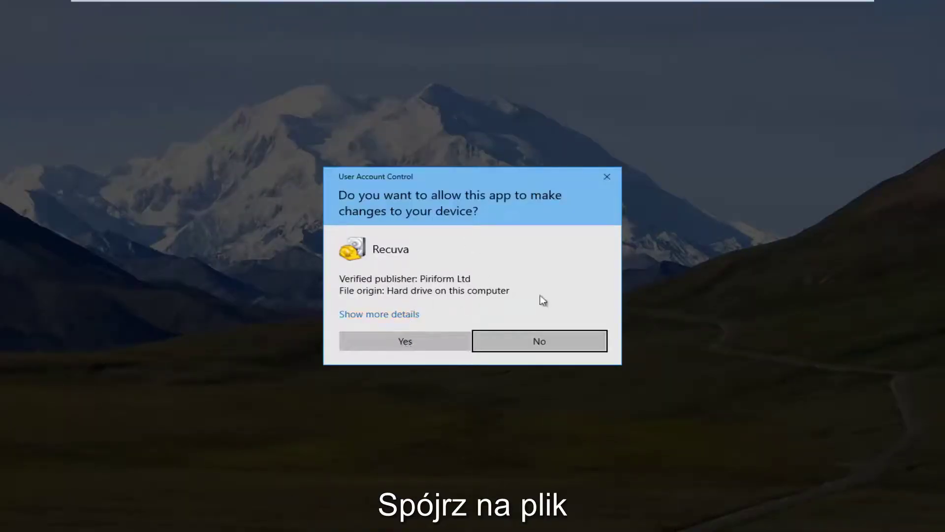
left_click(392, 342)
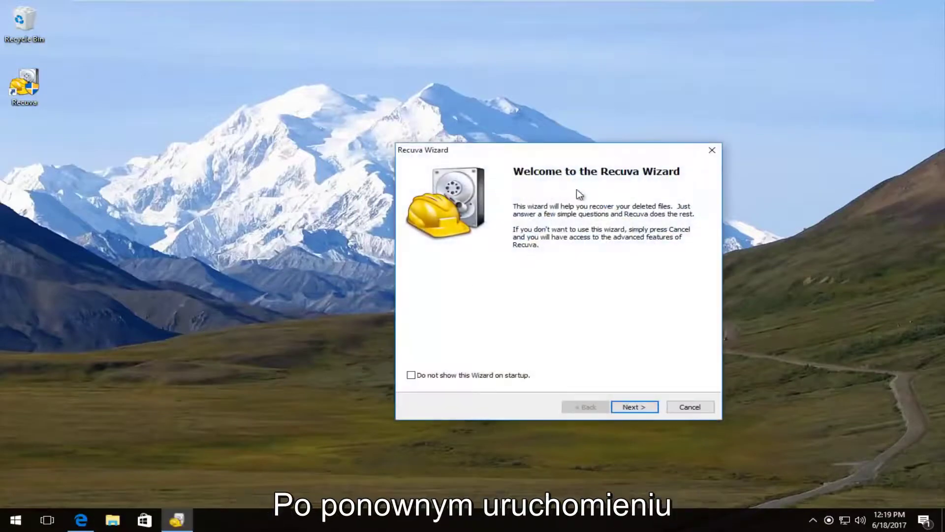
left_click_drag(463, 157, 331, 105)
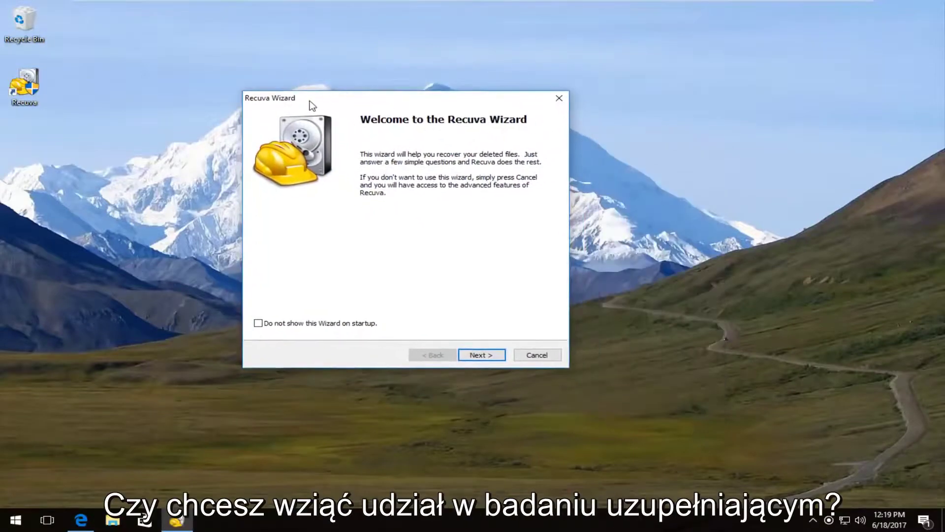
Run the wizard for all file types with Enable Deep Scan ticked and start the scan
left_click(485, 357)
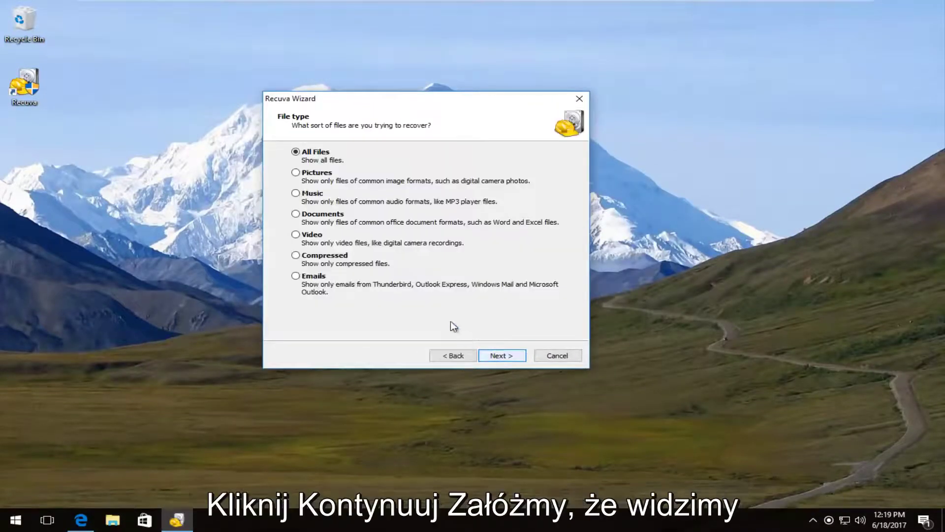
left_click(296, 214)
left_click(501, 356)
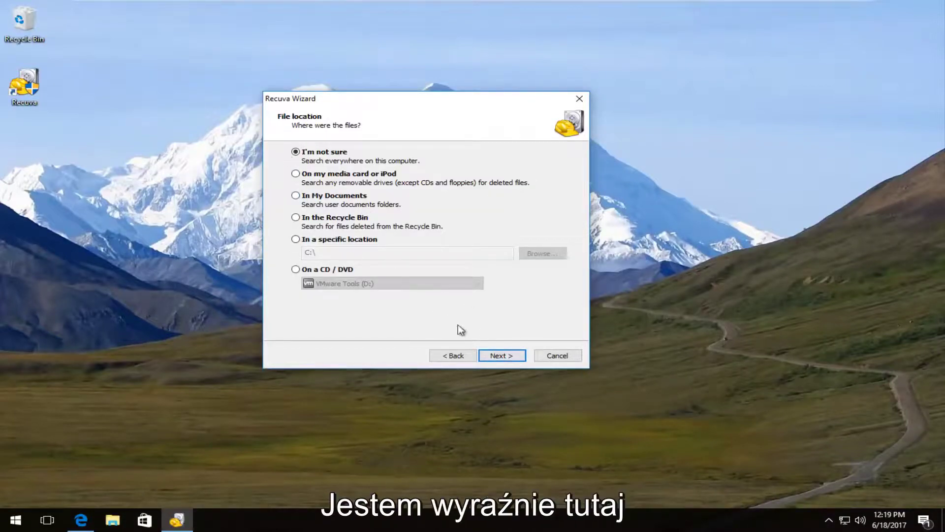
left_click(497, 357)
left_click(391, 252)
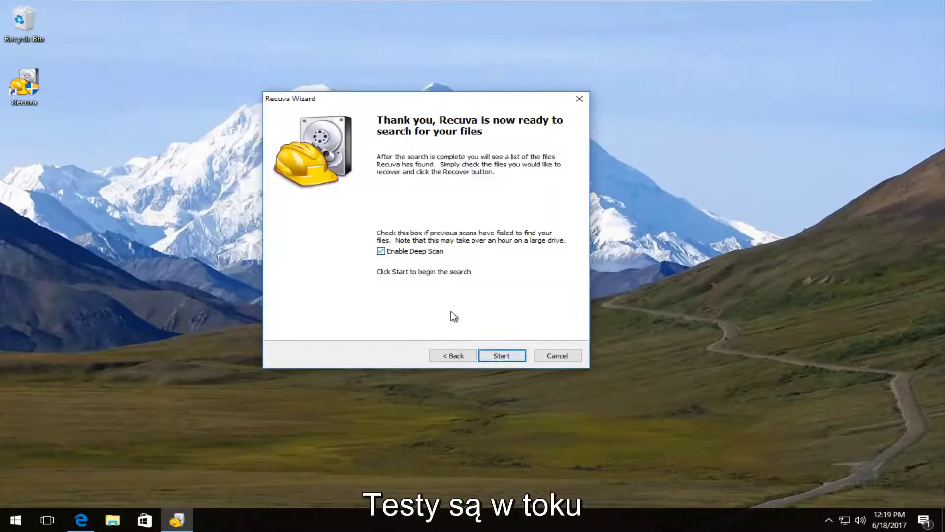
left_click(510, 358)
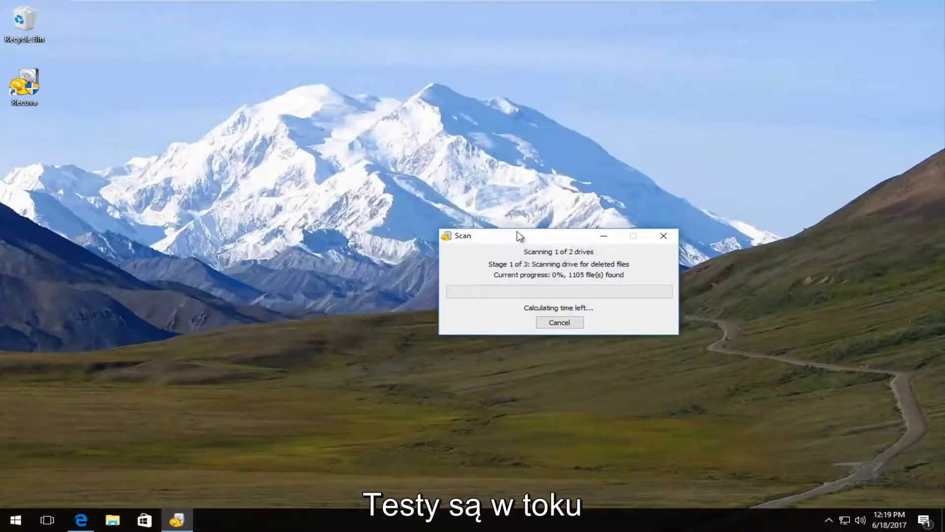
Move the scan progress dialog aside while the deep scan runs on drive C
left_click_drag(522, 236, 405, 182)
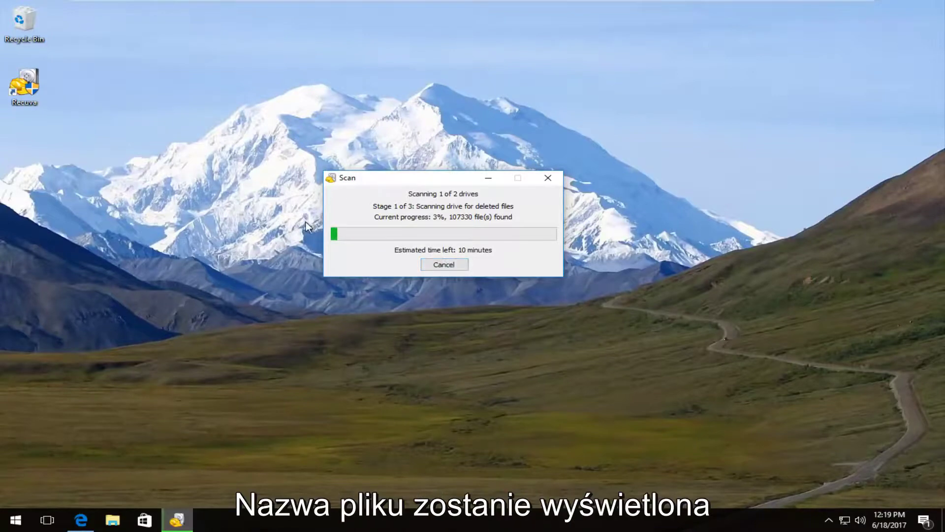
Cancel the deep scan and reposition the empty, incomplete results window for drive C
left_click(435, 265)
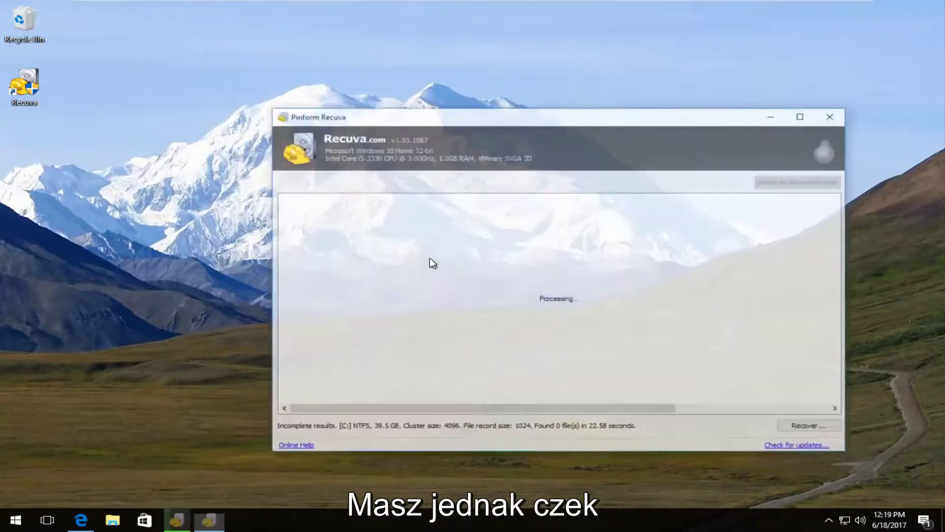
left_click_drag(522, 117, 475, 75)
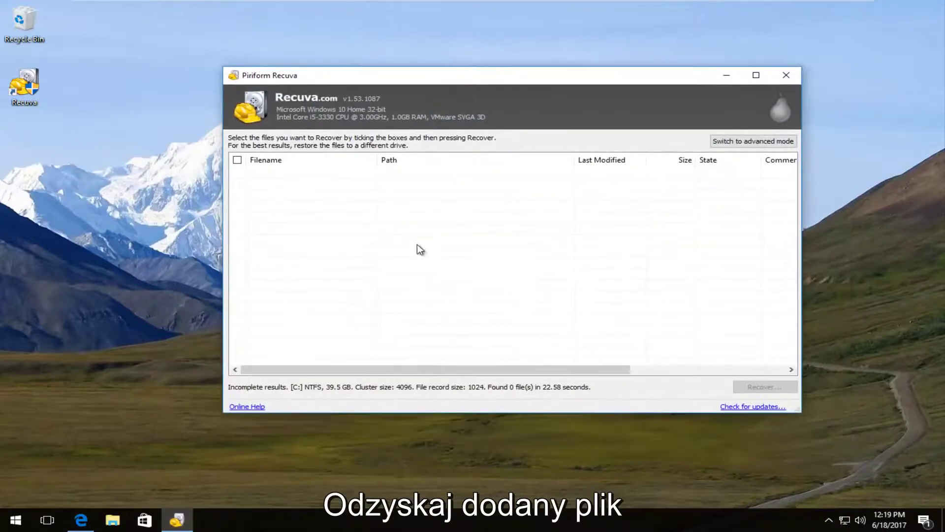